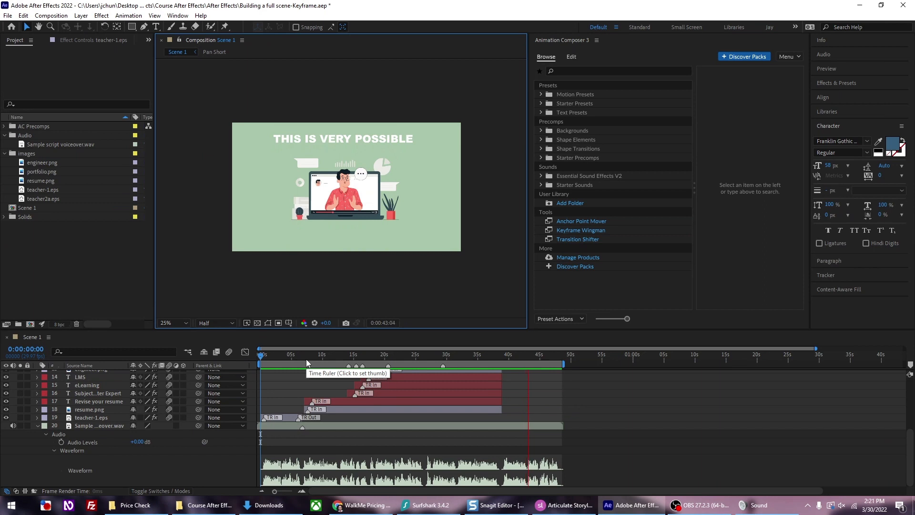
Scrub through the Scene 1 composition to review the closing and opening scenes
click(556, 357)
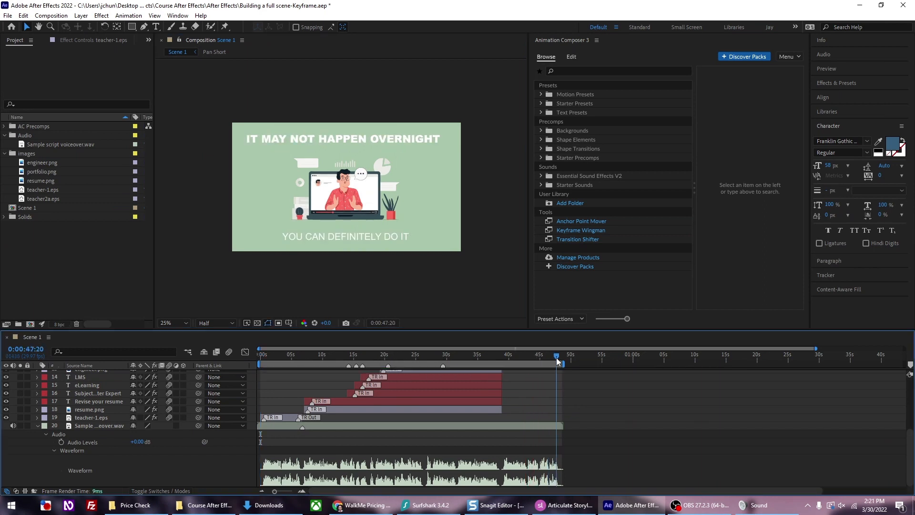
click(284, 358)
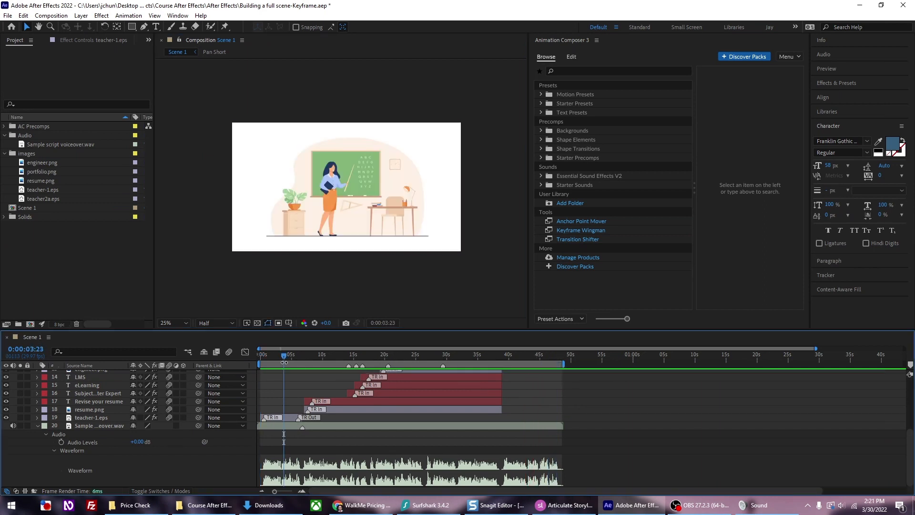
mouse_move(282, 354)
mouse_down()
mouse_move(248, 354)
mouse_move(277, 356)
mouse_up()
mouse_move(270, 357)
mouse_down()
mouse_move(260, 356)
mouse_move(295, 354)
mouse_move(278, 353)
mouse_up()
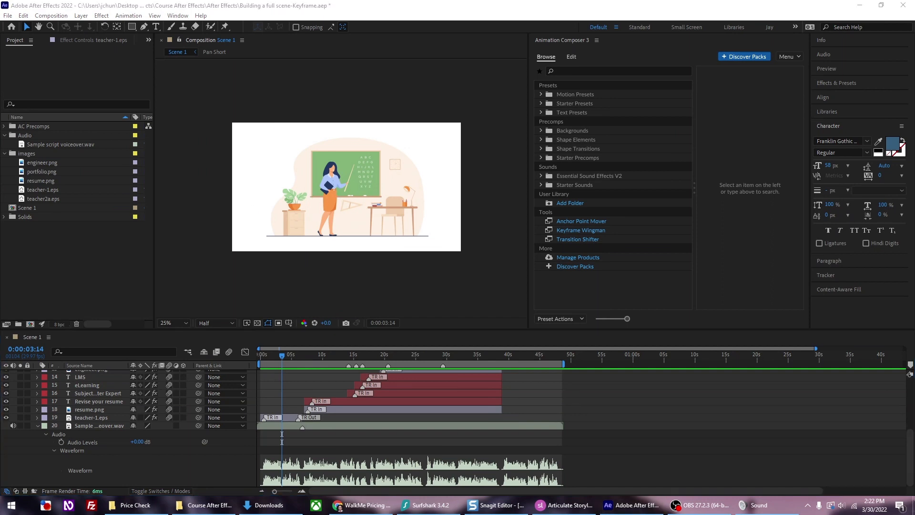
click(328, 7)
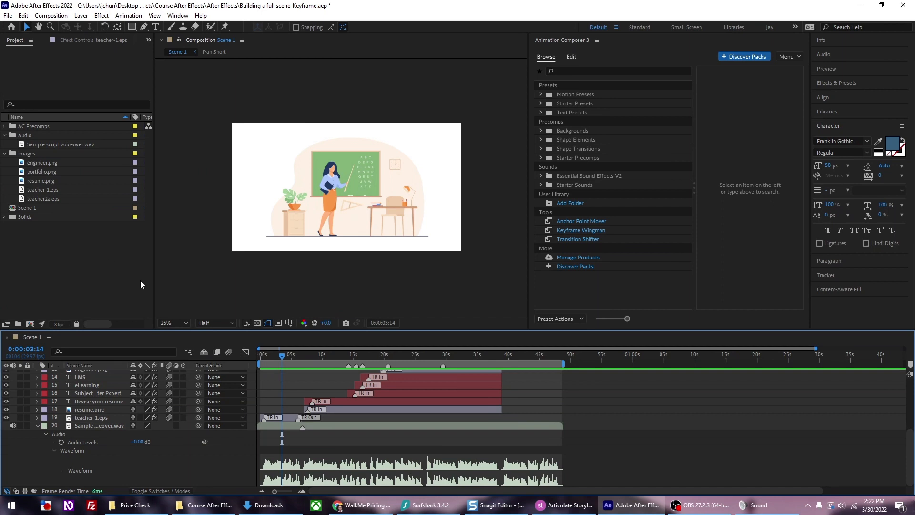
Rename the Scene 1 composition as Full scenes
click(24, 208)
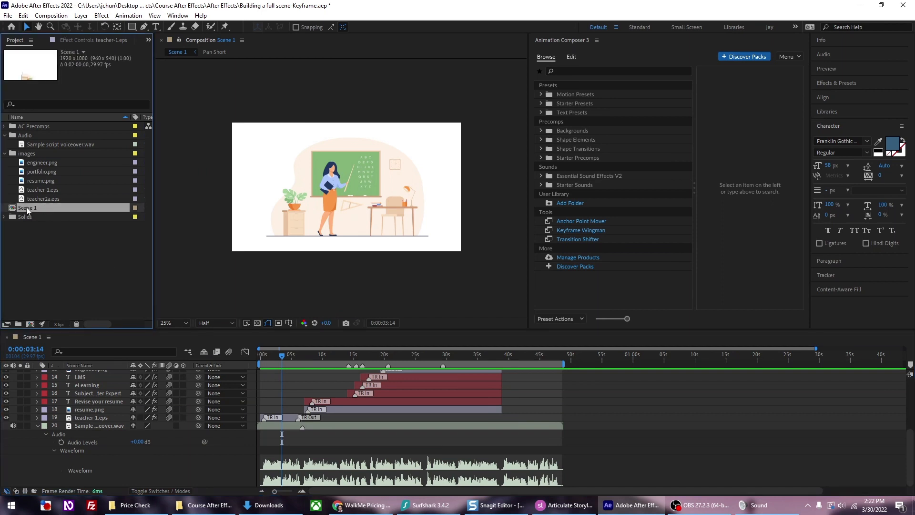
right_click(27, 210)
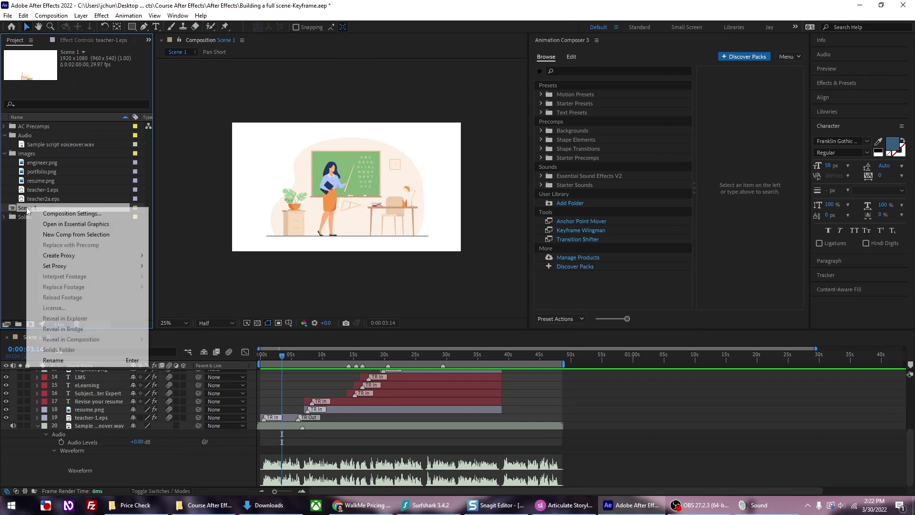
click(61, 361)
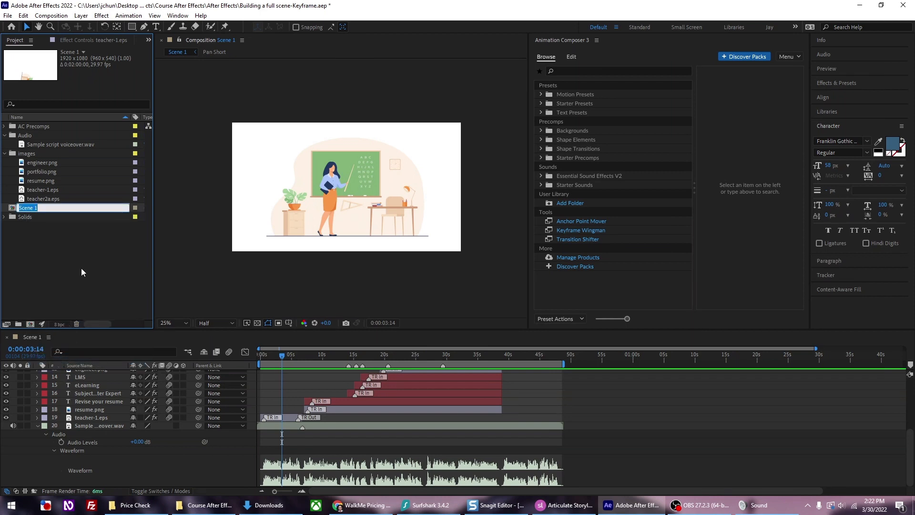
text(Full scenes)
key(Return)
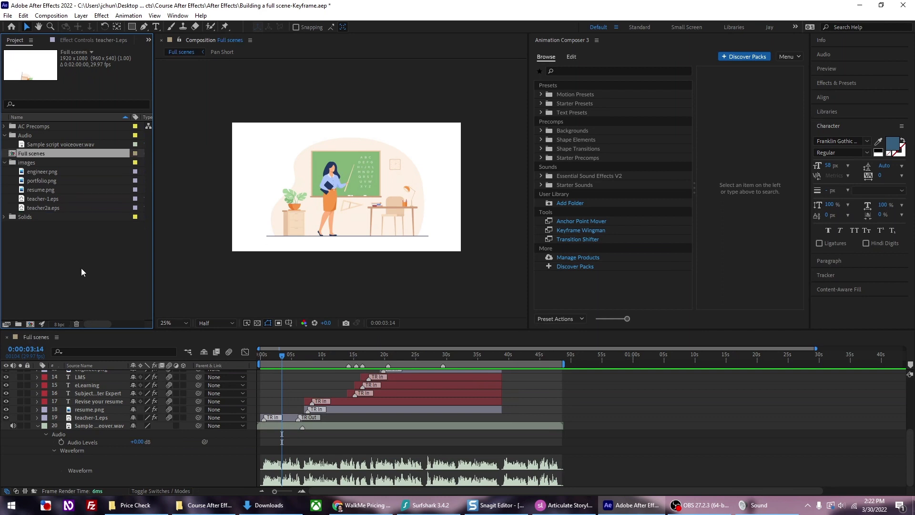
Duplicate the Full scenes composition and name the copy Full scenes with keyframe
right_click(14, 154)
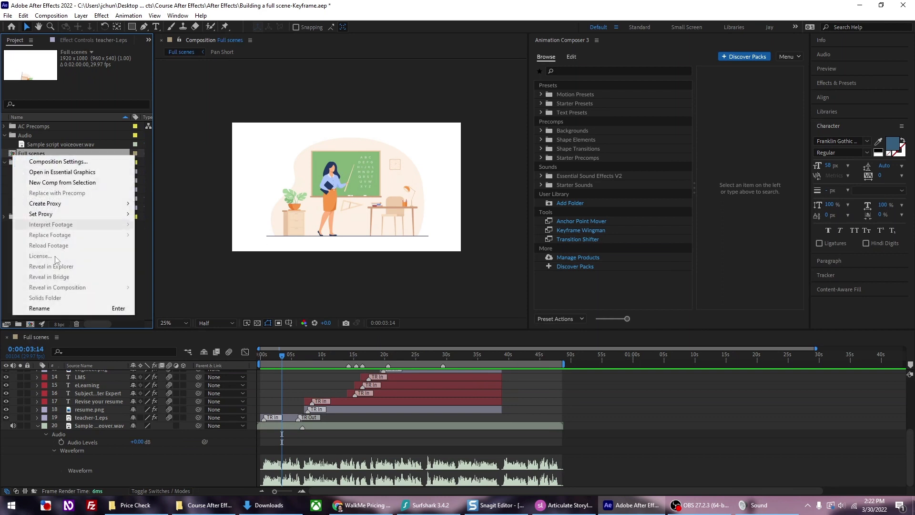
click(9, 246)
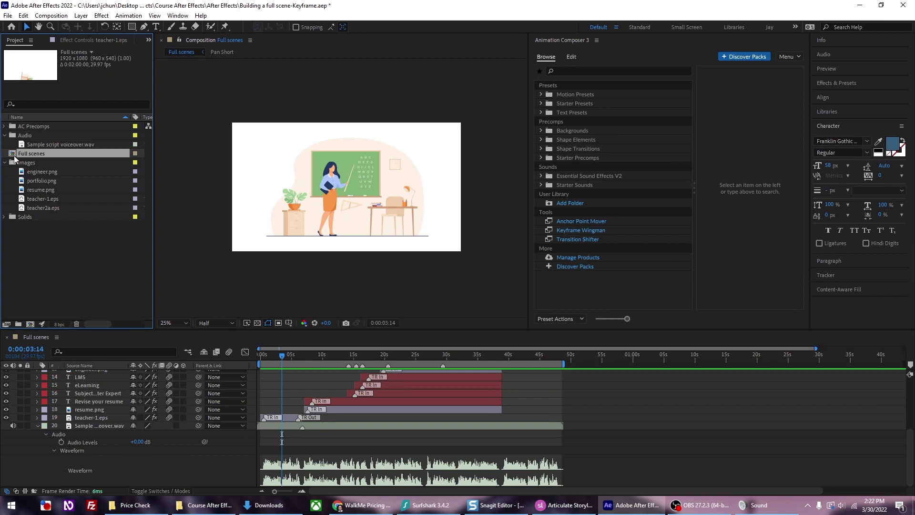
key(ctrl+d)
right_click(41, 165)
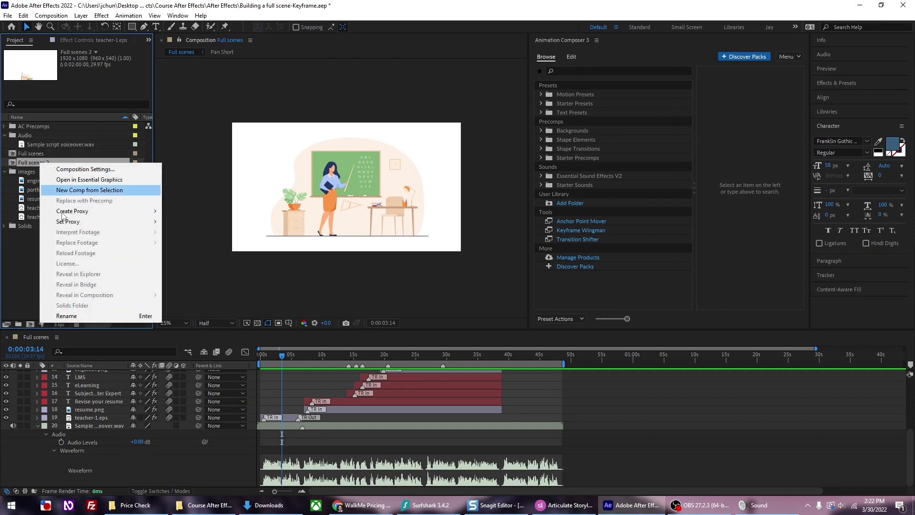
click(62, 316)
click(65, 164)
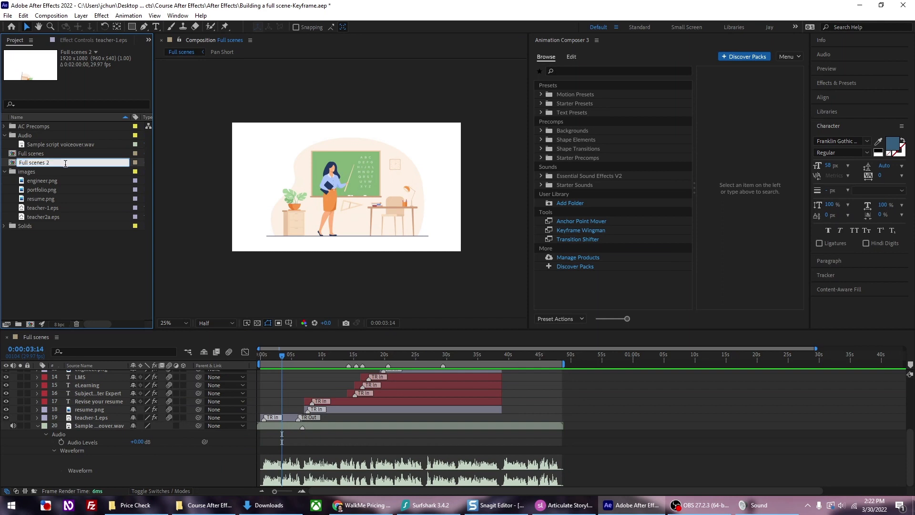
key(BackSpace)
text(with keyframe)
key(Return)
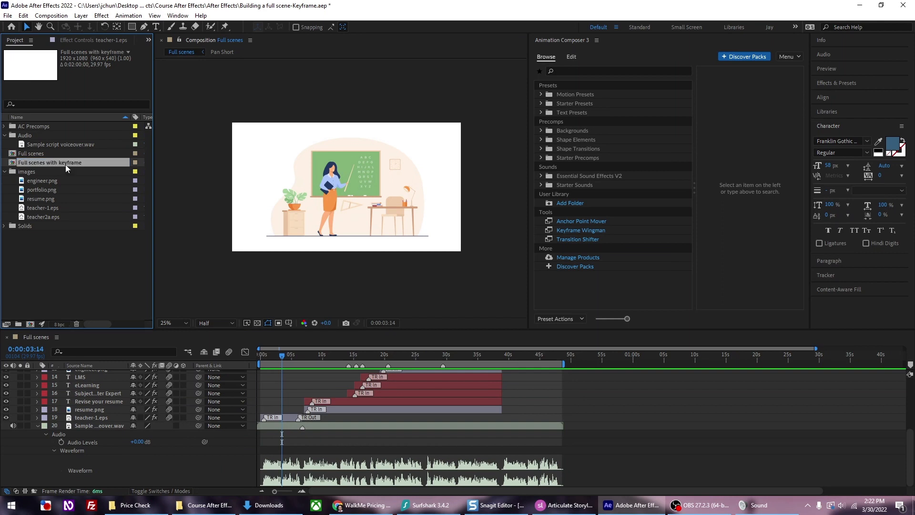
Open the Full scenes with keyframe composition and reveal the Transform properties of the teacher-1.eps layer
double_click(13, 164)
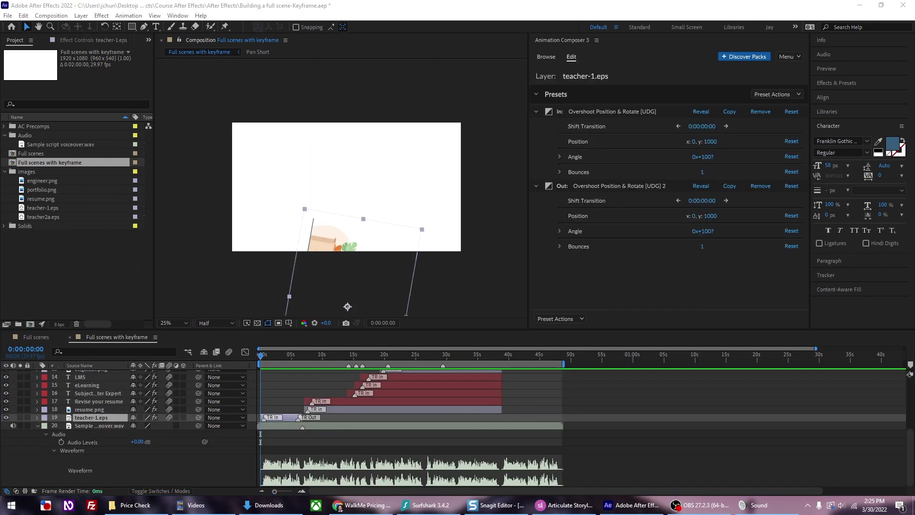
click(282, 356)
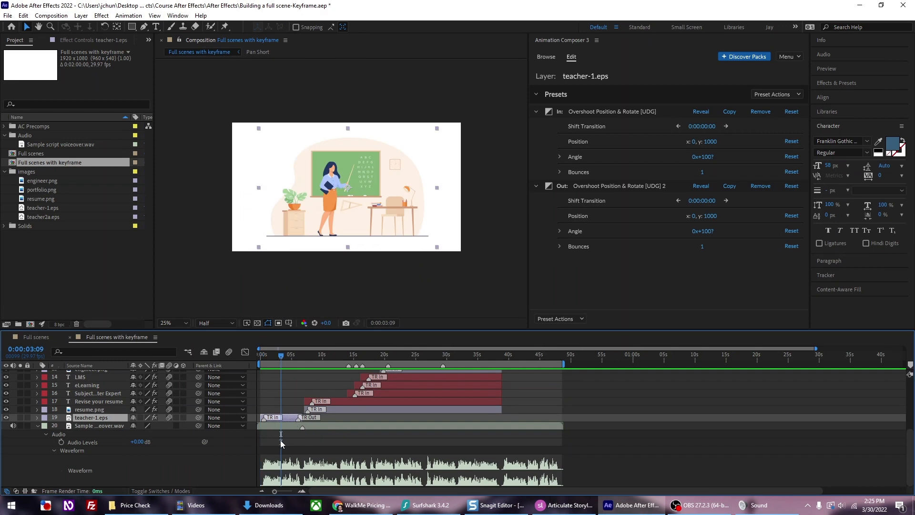
click(37, 417)
click(46, 434)
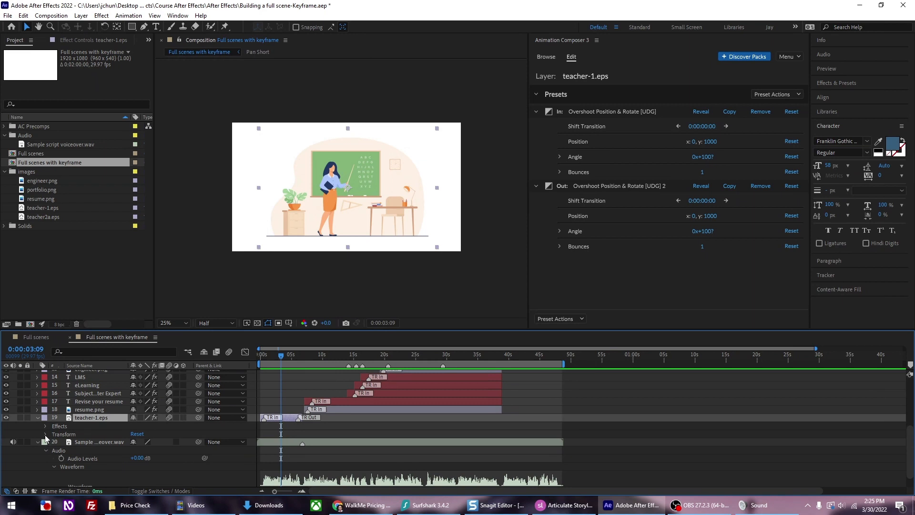
click(45, 434)
scroll(95, 419, down, 2)
scroll(72, 410, up, 2)
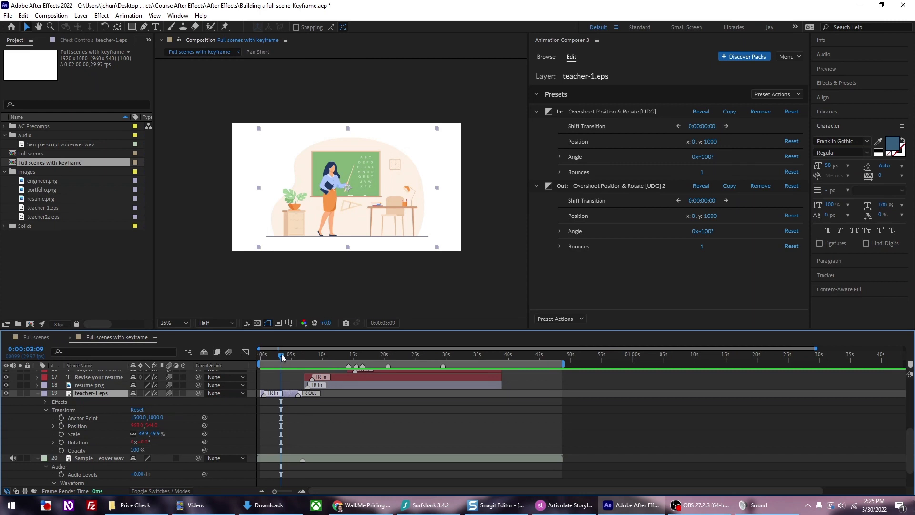
Add Scale keyframes to teacher-1.eps at 0:00:00:00 and 0:00:06:03, setting the second one to 54.9%
drag(282, 354, 257, 356)
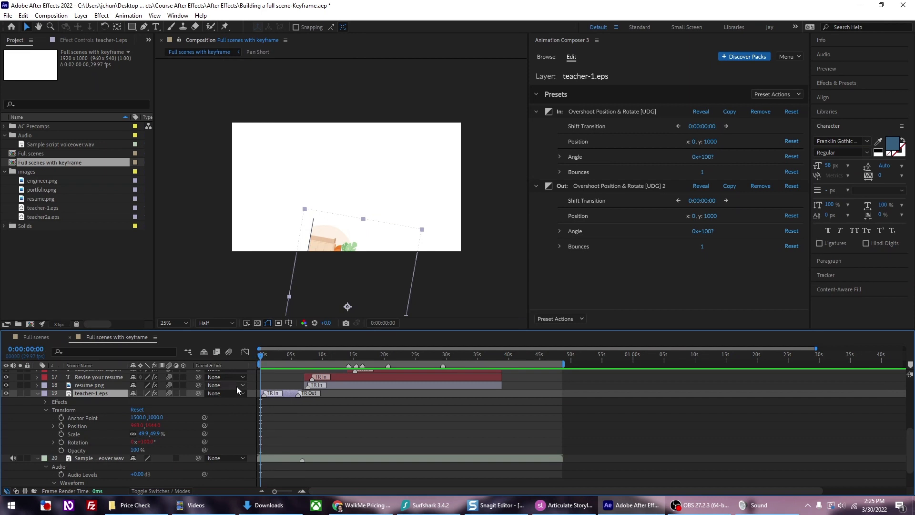
click(61, 435)
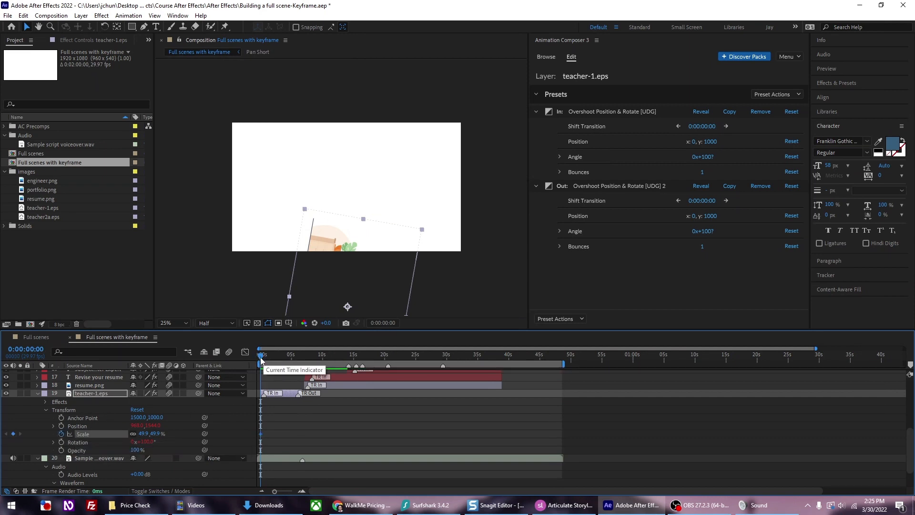
drag(261, 360, 302, 359)
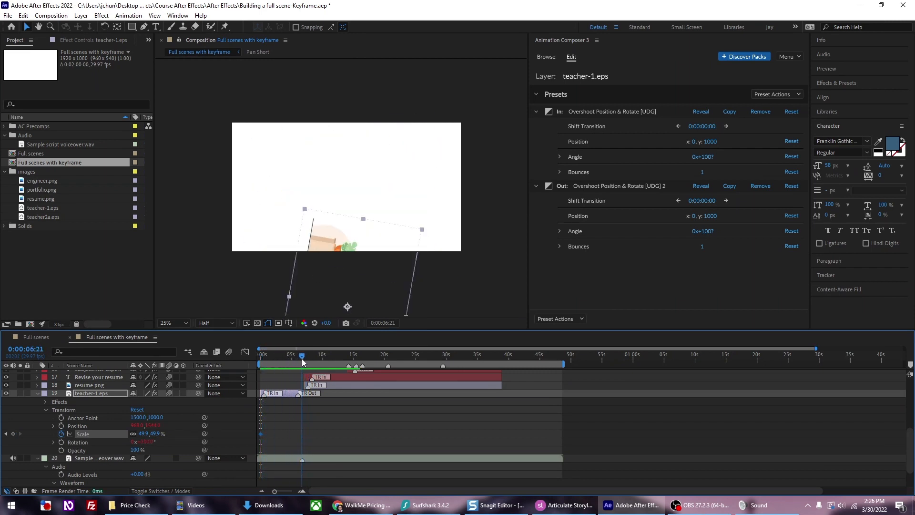
drag(302, 358, 299, 359)
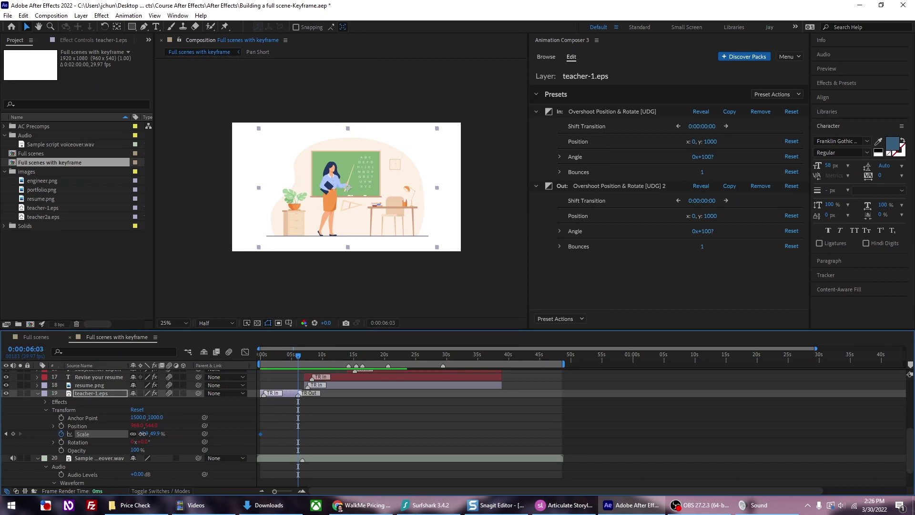
drag(143, 434, 143, 433)
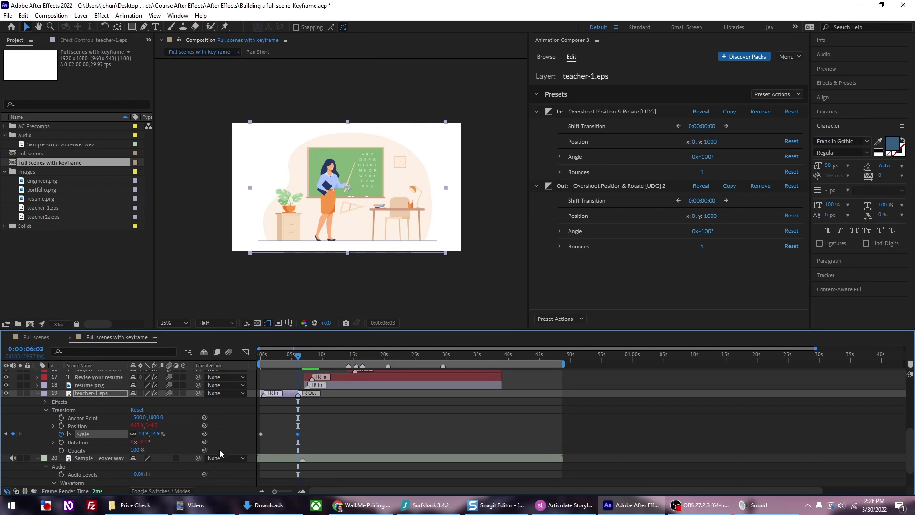
Set the teacher-1.eps Scale keyframe at 0:00:00:00 to 46% and scrub through the zoom to check it
drag(299, 357, 255, 364)
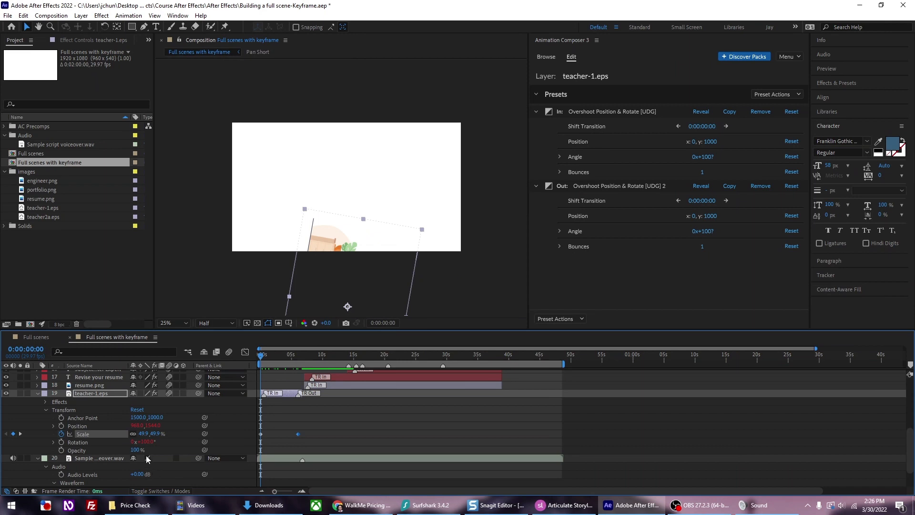
click(143, 434)
text(46)
key(Return)
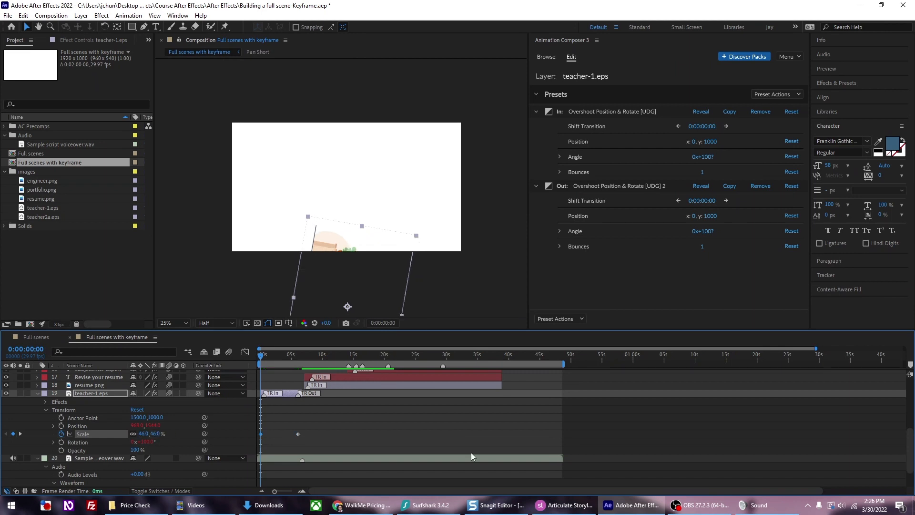
mouse_move(260, 357)
mouse_down()
mouse_move(270, 357)
mouse_move(257, 358)
mouse_up()
drag(259, 358, 249, 361)
drag(262, 360, 296, 374)
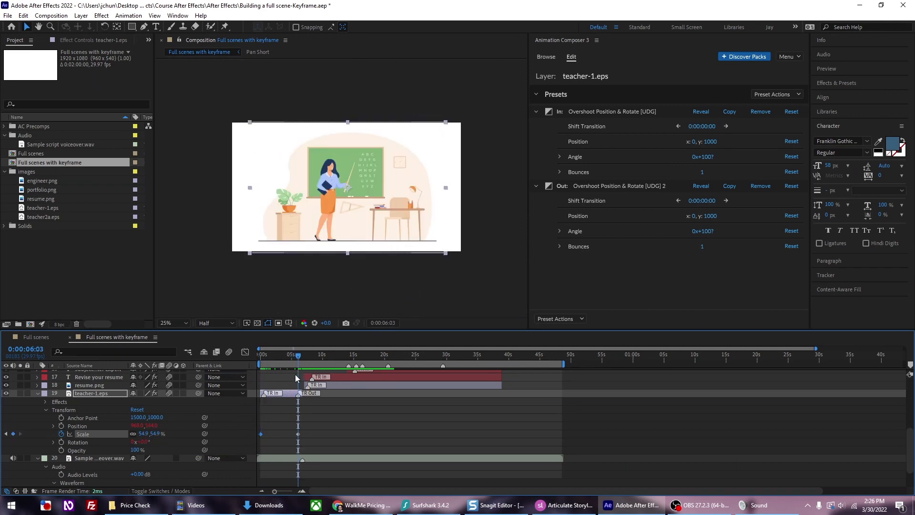
Try shifting the second Scale keyframe of teacher-1.eps later in time, and return it to its original time
click(298, 435)
mouse_move(298, 434)
mouse_down()
mouse_move(347, 434)
mouse_move(288, 434)
mouse_move(353, 429)
mouse_move(307, 434)
mouse_up()
drag(307, 435, 298, 434)
Shorten the work area to end just after the opening teacher scene and play a preview of it
mouse_move(268, 359)
mouse_down()
mouse_move(256, 362)
mouse_move(312, 362)
mouse_move(252, 360)
mouse_up()
click(301, 354)
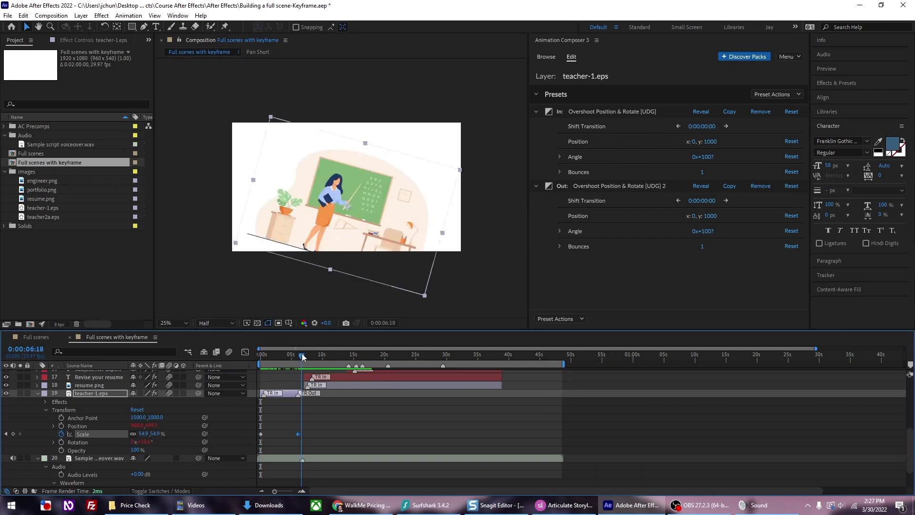
drag(559, 367, 309, 367)
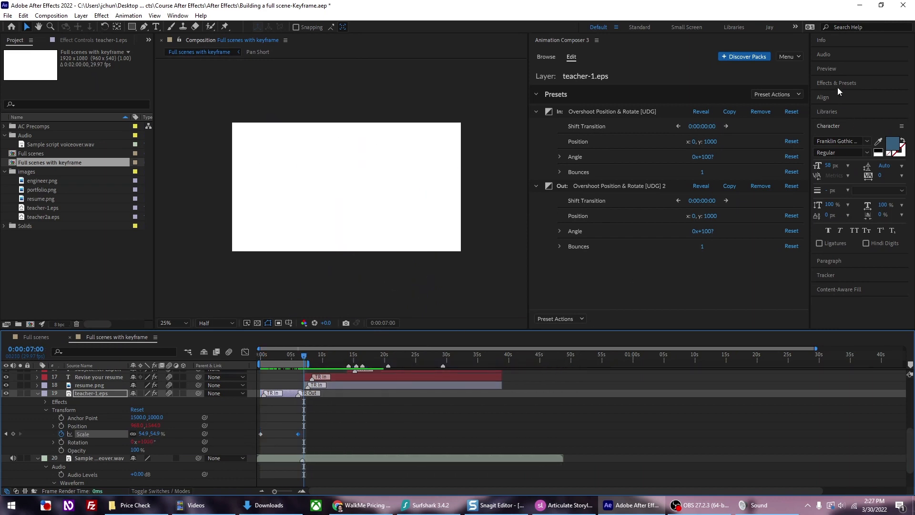
click(830, 70)
click(860, 83)
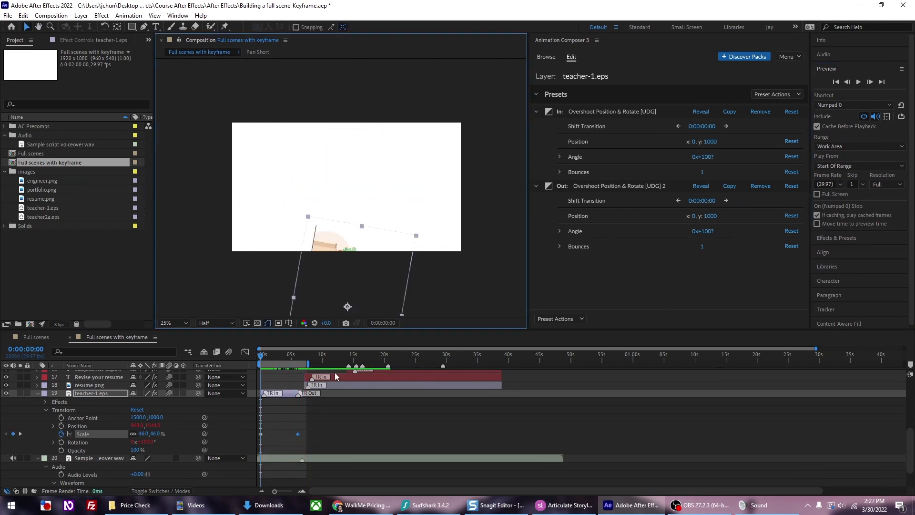
Scrub through the teacher-1.eps zoom and select Half as the preview resolution
click(288, 364)
mouse_move(288, 364)
mouse_down()
mouse_move(263, 363)
mouse_move(295, 362)
mouse_up()
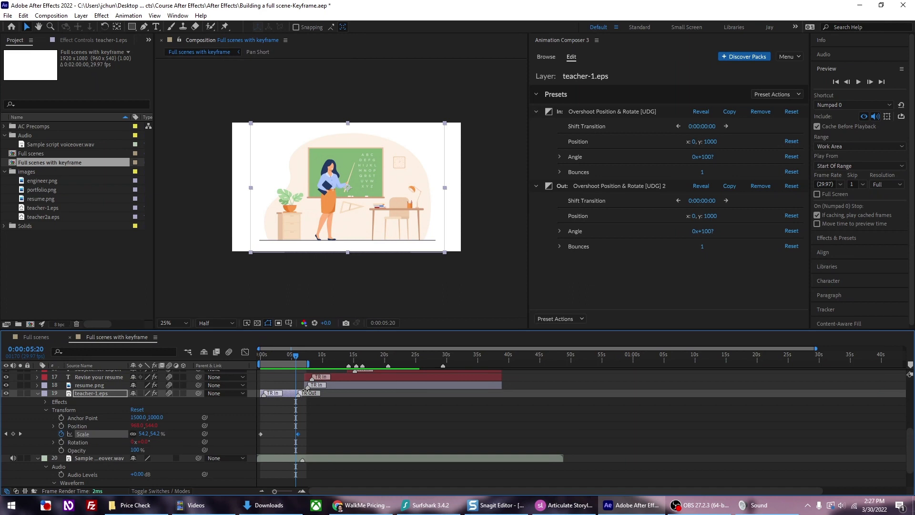
drag(277, 357, 279, 357)
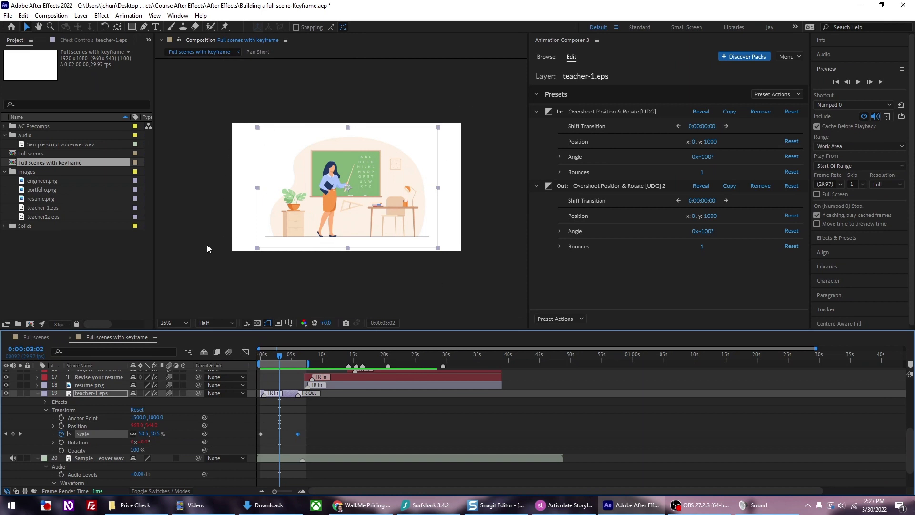
click(229, 323)
click(217, 359)
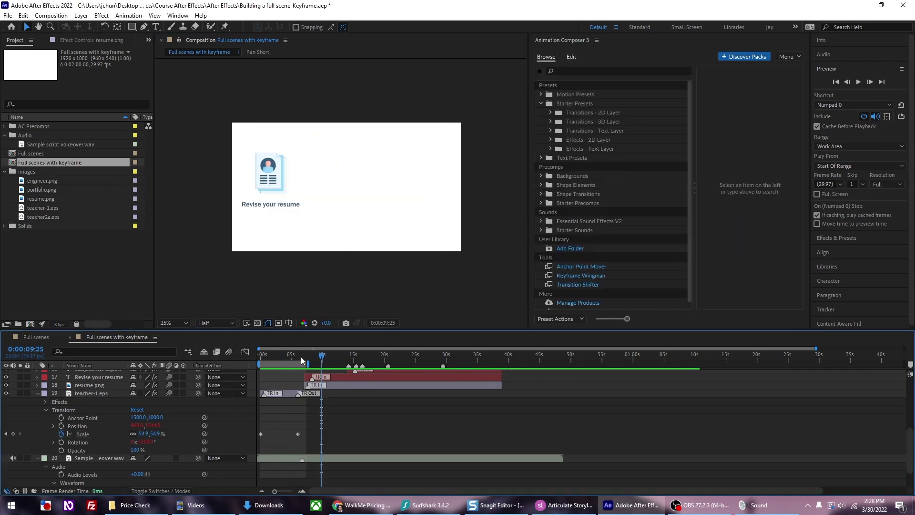
Select the teacher2a.eps layer in the "THIS IS VERY POSSIBLE" scene and show only its Scale property
drag(314, 355, 535, 355)
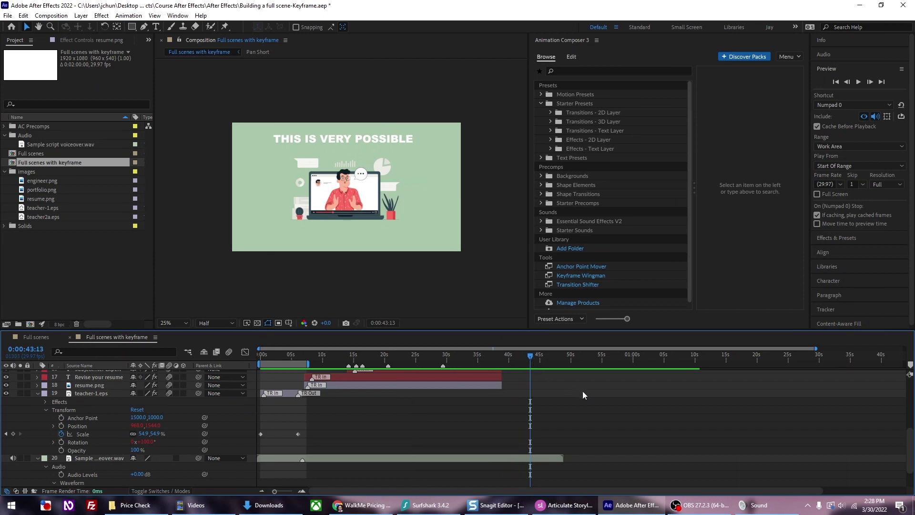
click(319, 201)
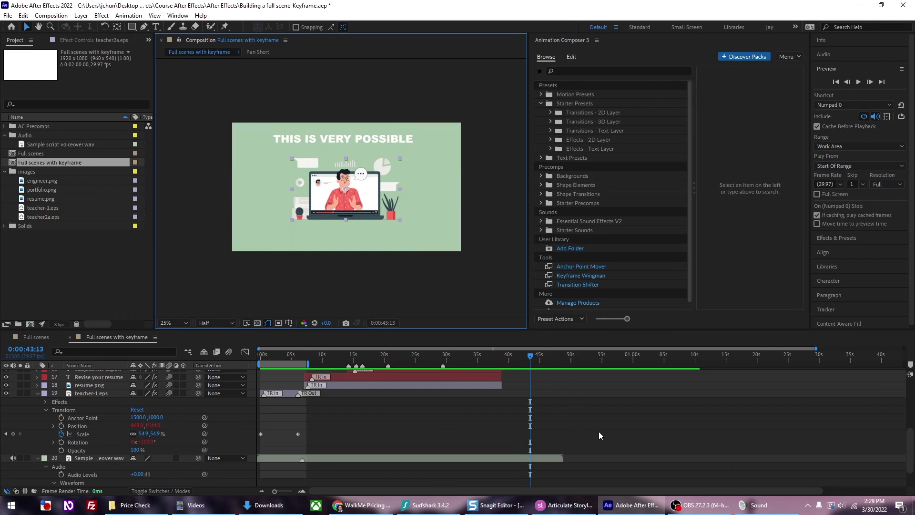
scroll(572, 429, up, 8)
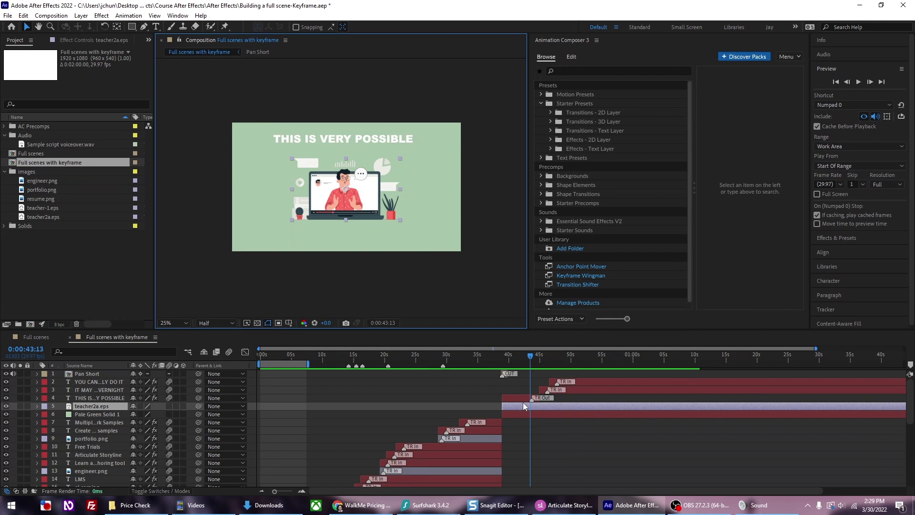
click(525, 406)
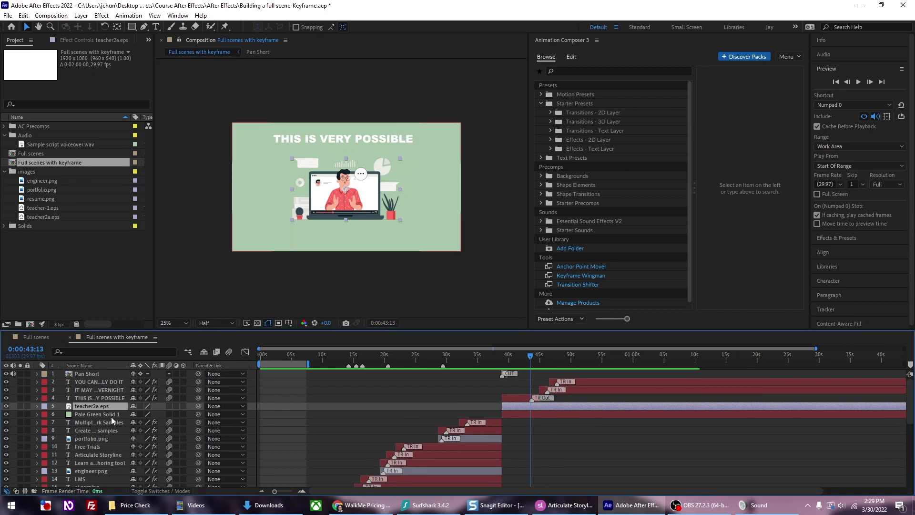
click(37, 406)
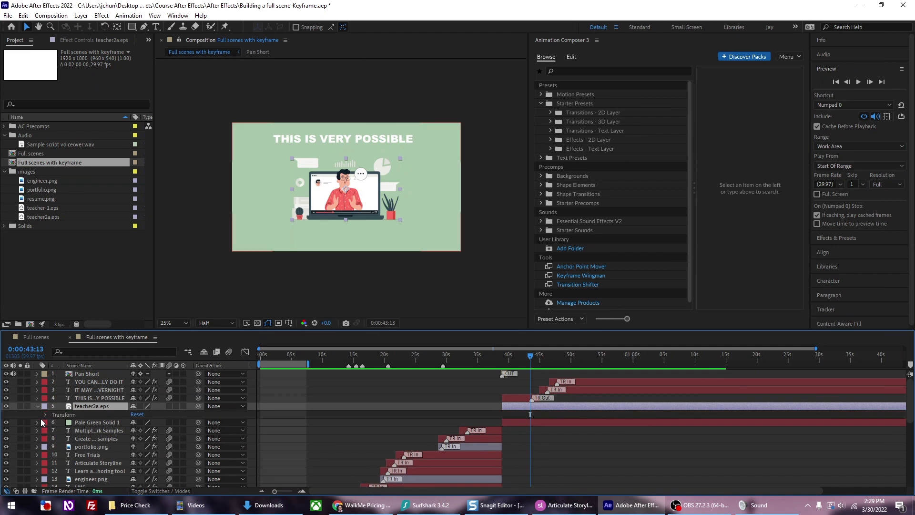
click(45, 414)
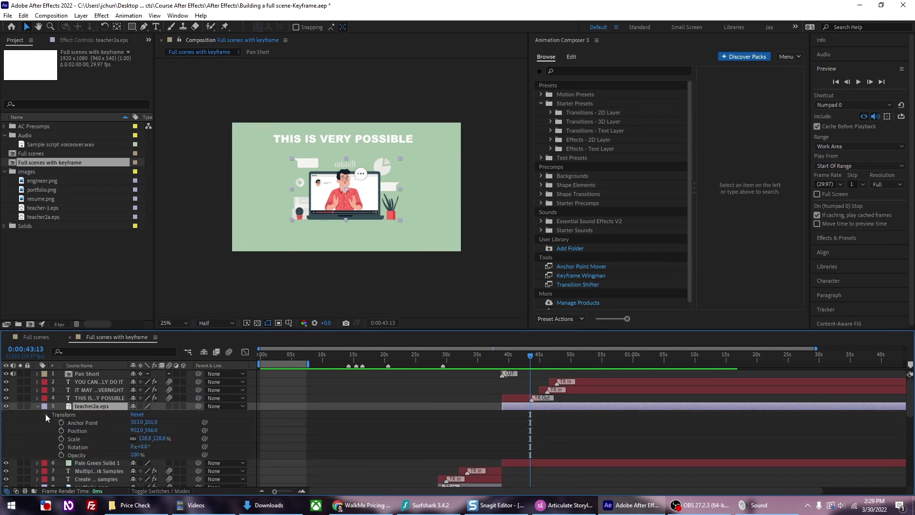
click(79, 439)
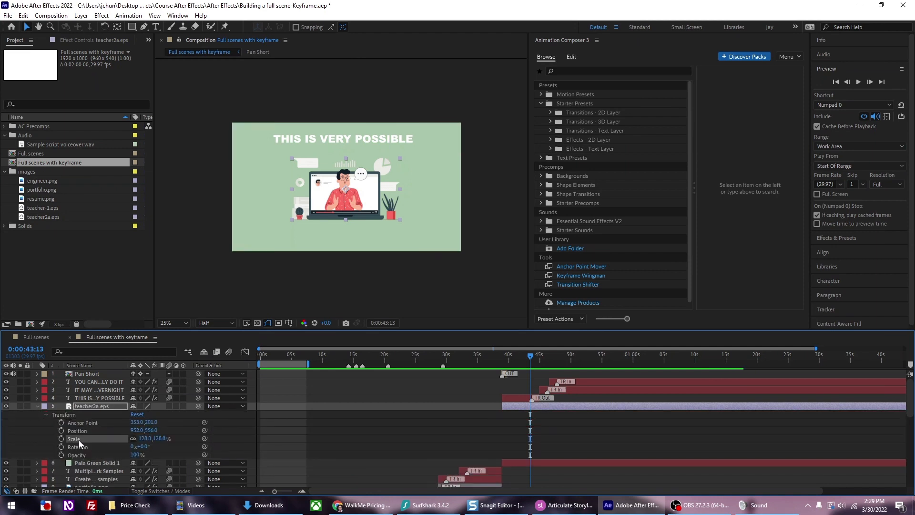
click(88, 407)
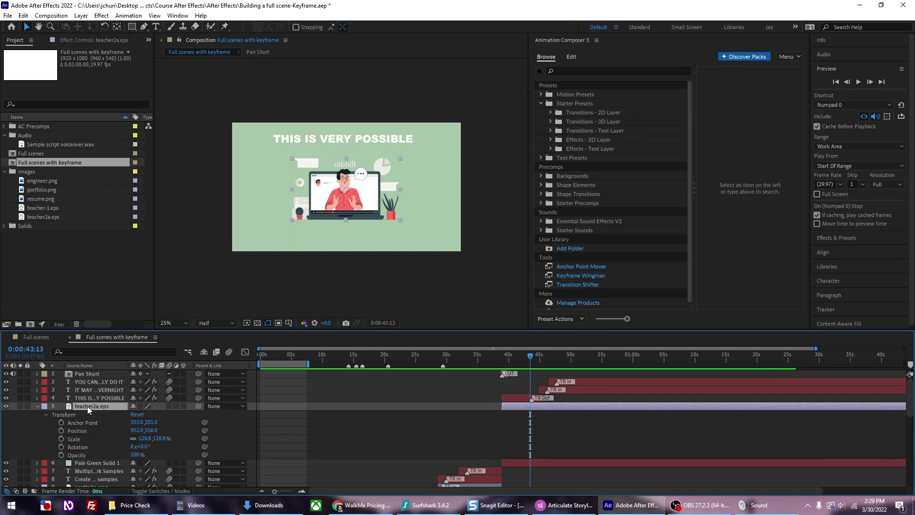
key(s)
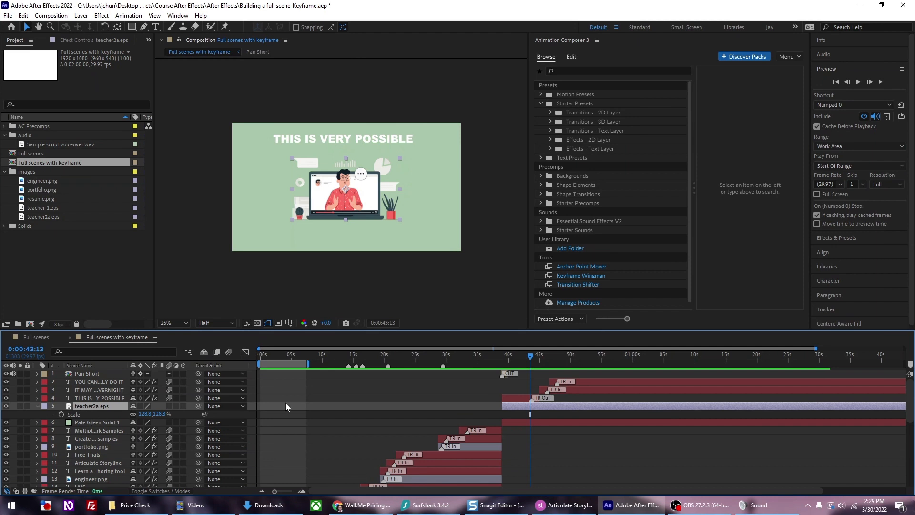
Add a first Scale keyframe to teacher2a.eps at the layer's start, at 0:00:38:27
drag(530, 358, 502, 364)
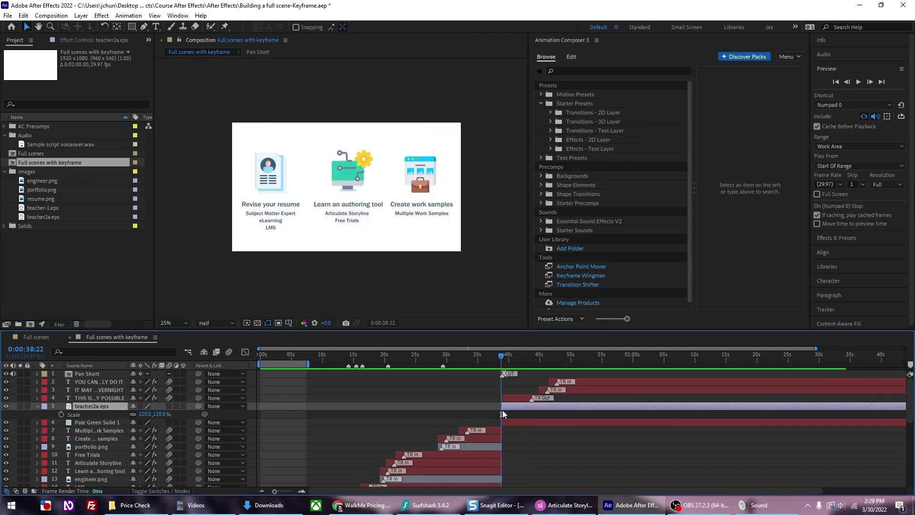
key(equal)
key(equal)
key(equal)
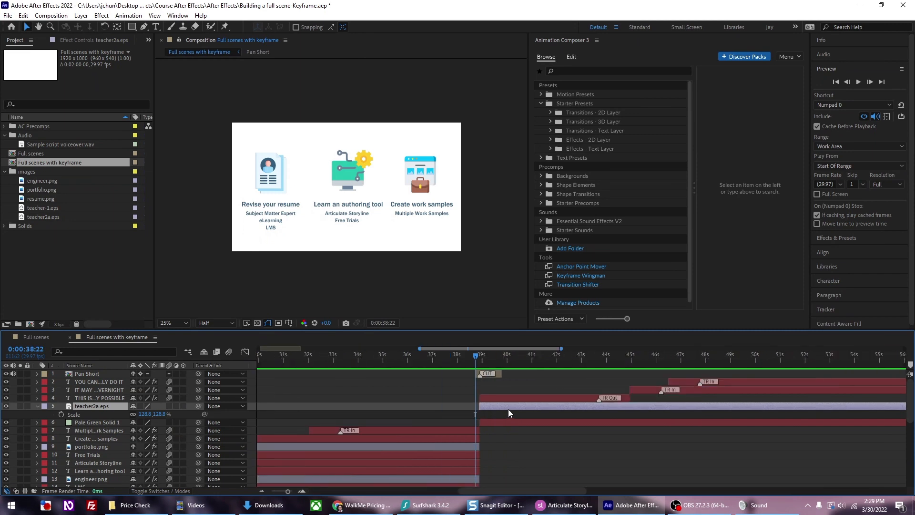
click(303, 492)
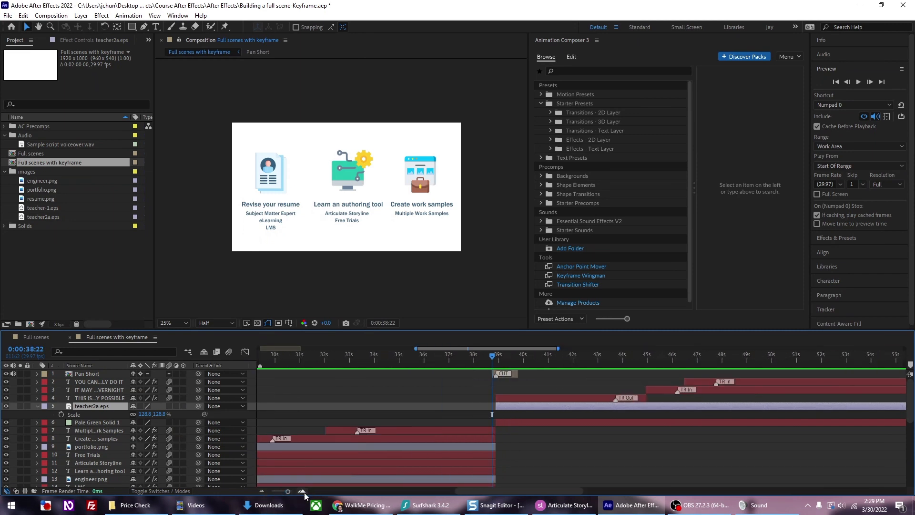
click(303, 492)
drag(490, 361, 498, 361)
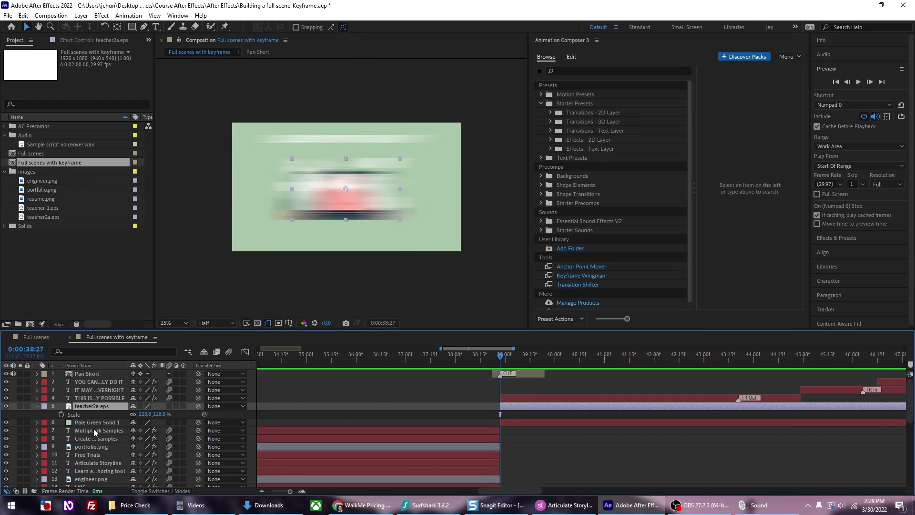
click(62, 413)
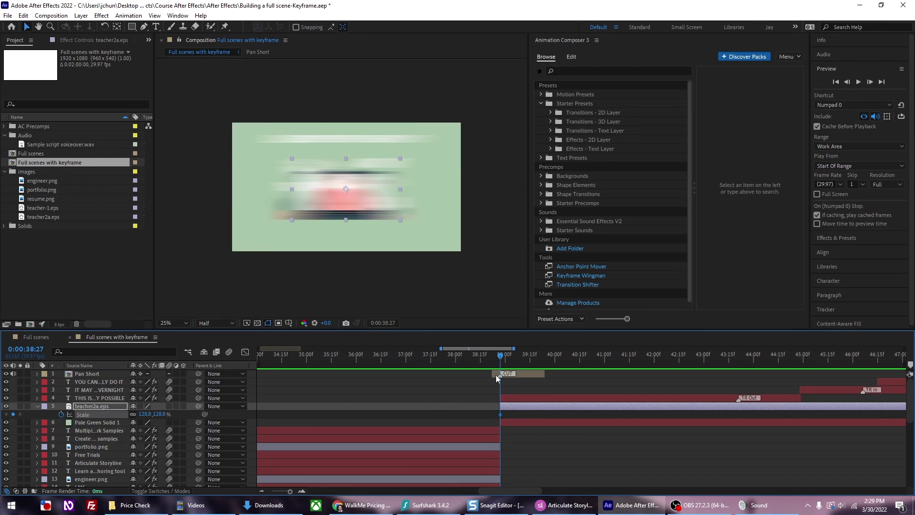
Move the current time to the end of the voiceover waveform, at 0:00:48:13
drag(504, 355, 847, 366)
click(259, 489)
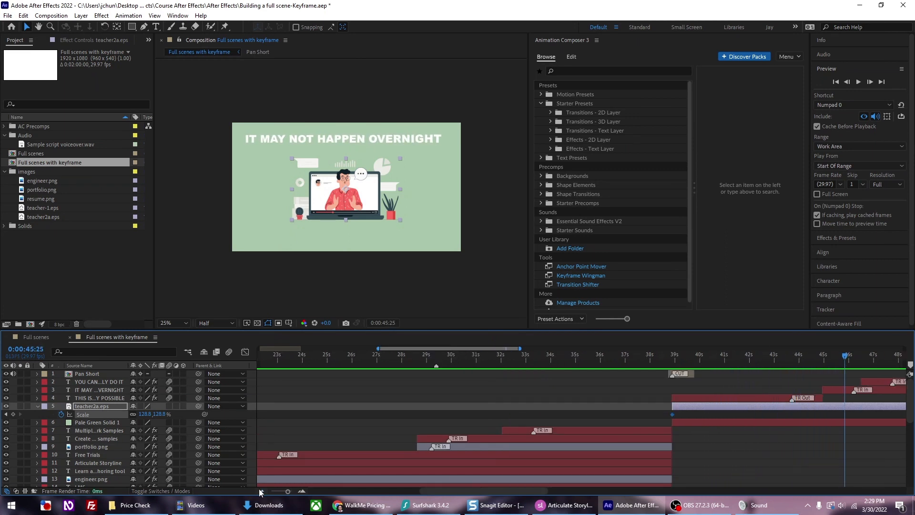
click(259, 489)
click(259, 490)
drag(354, 491, 560, 497)
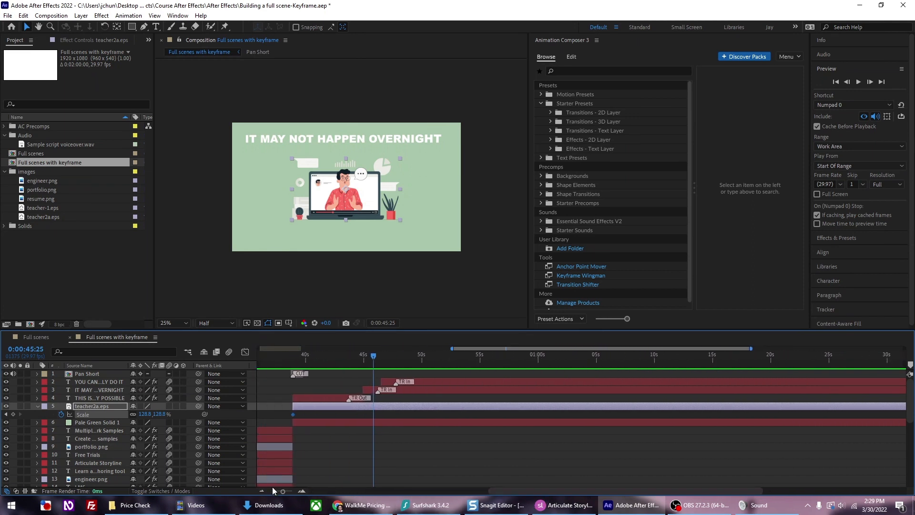
click(260, 491)
click(260, 491)
click(261, 491)
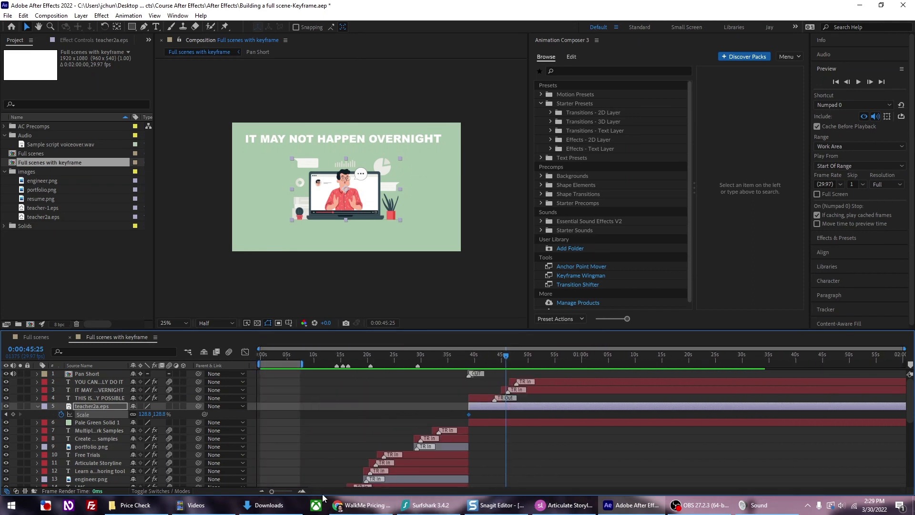
click(533, 358)
drag(910, 397, 911, 470)
click(523, 357)
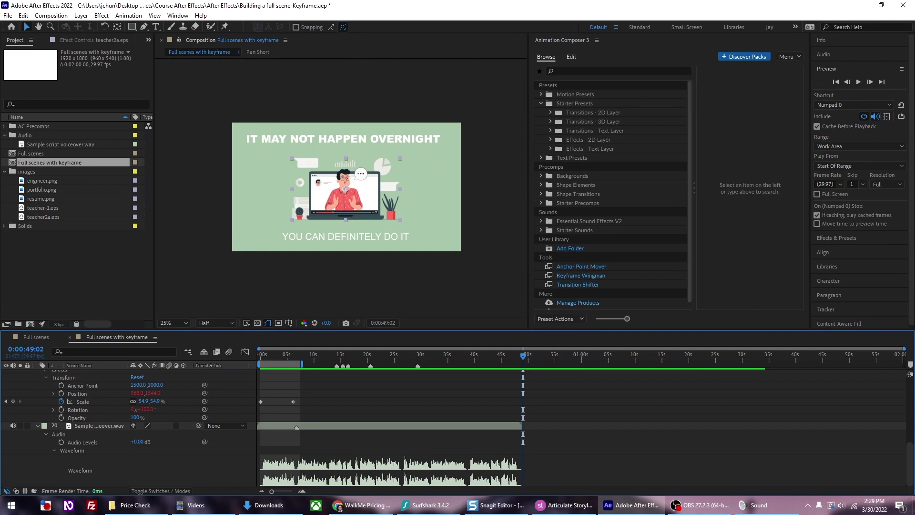
drag(910, 463, 910, 400)
click(521, 357)
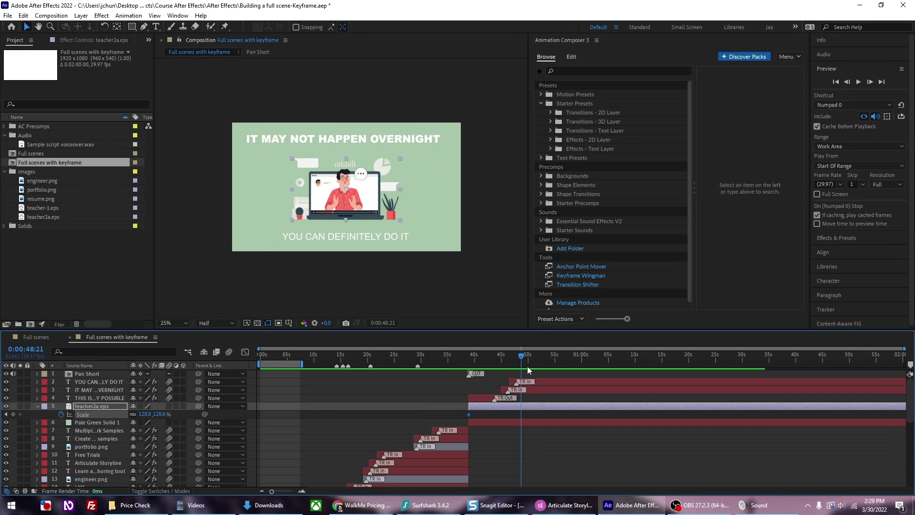
scroll(530, 370, down, 10)
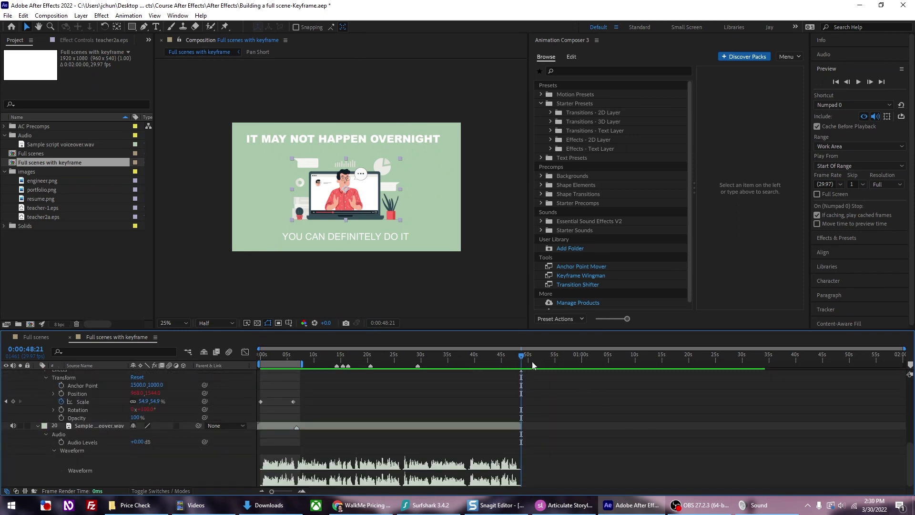
click(518, 360)
click(518, 361)
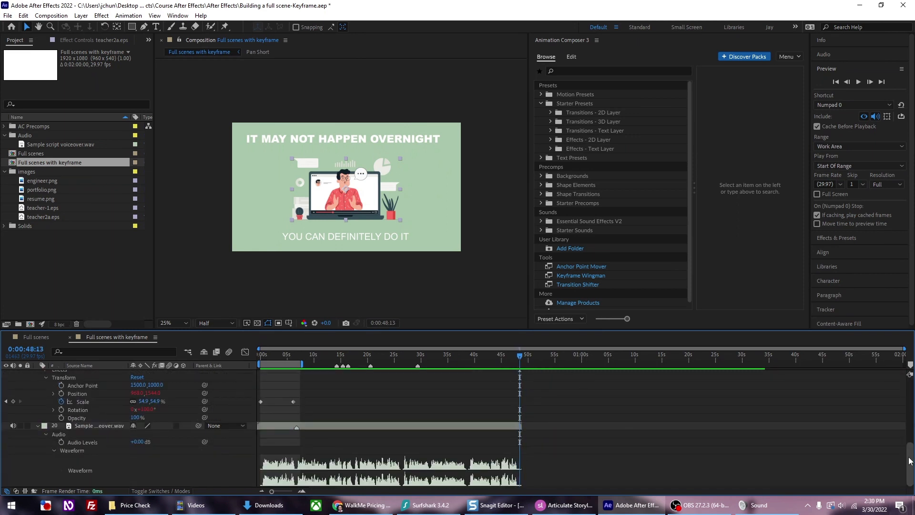
drag(910, 460, 910, 396)
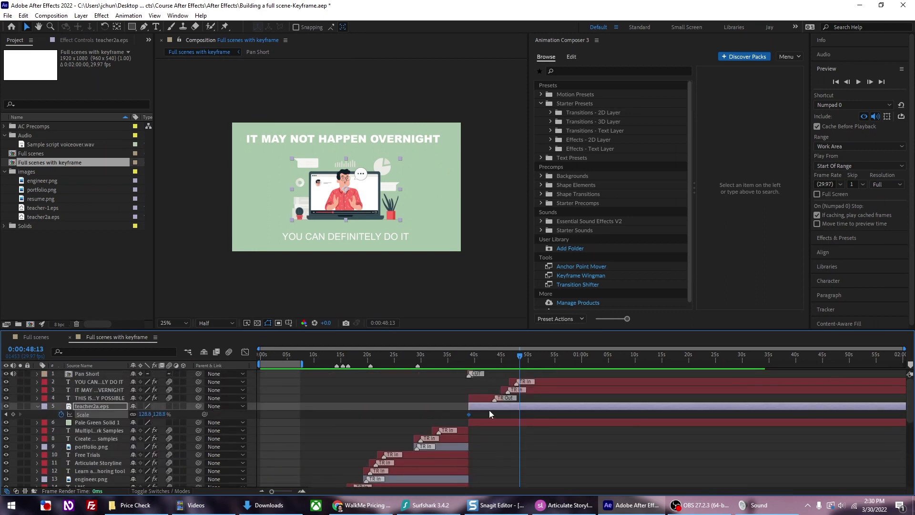
Add a second Scale keyframe to teacher2a.eps at 0:00:48:13, trying 135% and settling on 140%
click(488, 409)
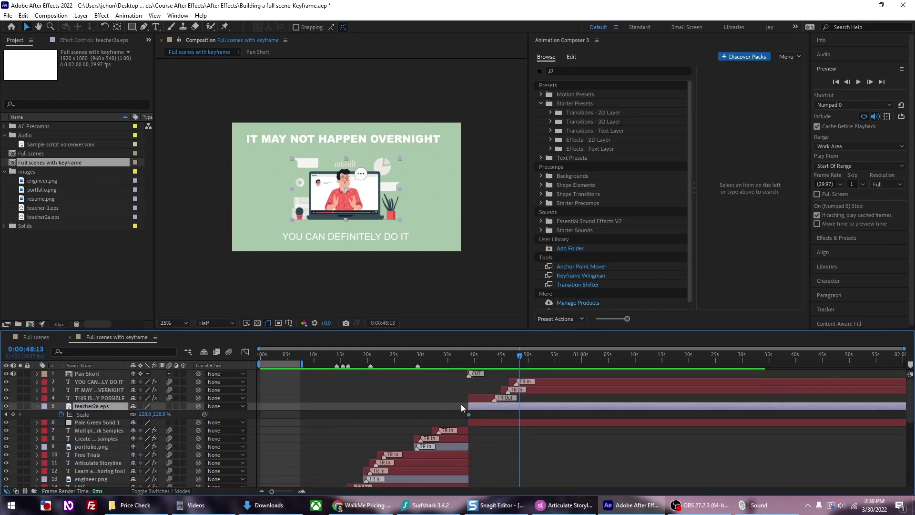
click(143, 414)
text(135)
key(Return)
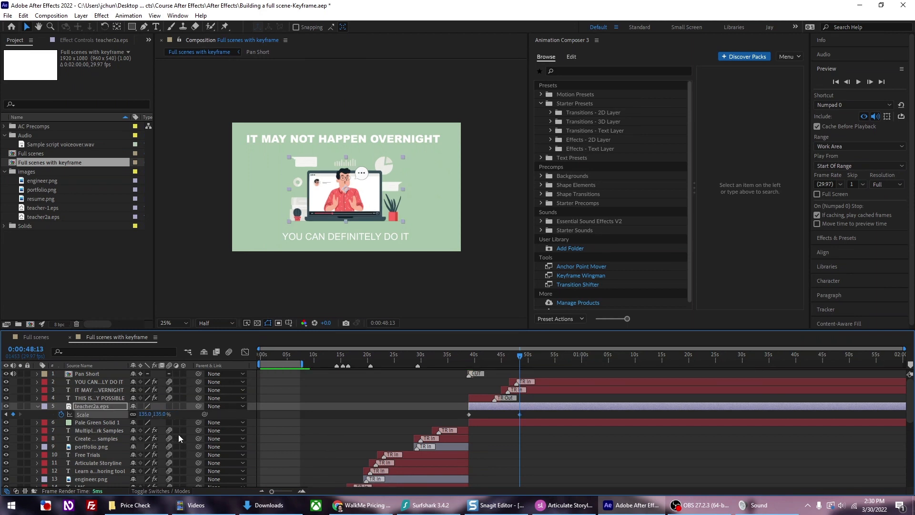
click(144, 414)
text(140)
key(Return)
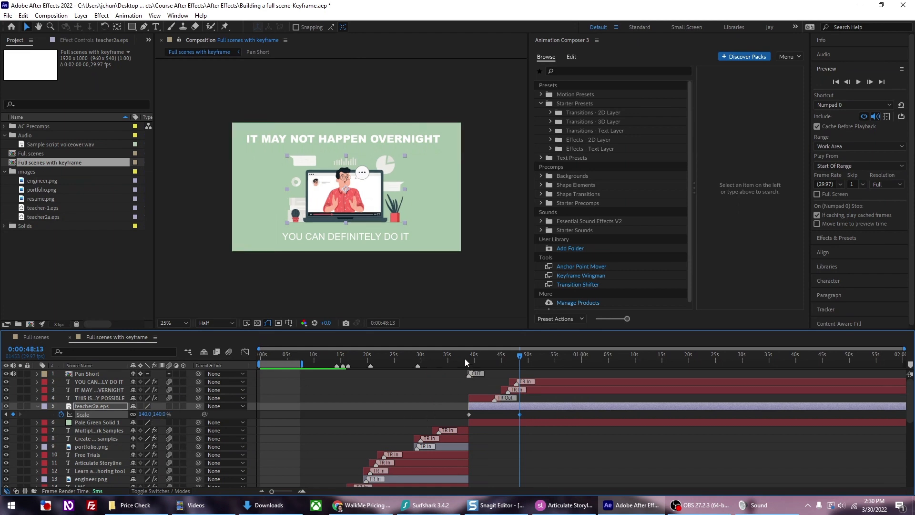
Scrub through the teacher2a.eps zoom, and set the work area around the closing scene to preview it
drag(466, 358, 540, 360)
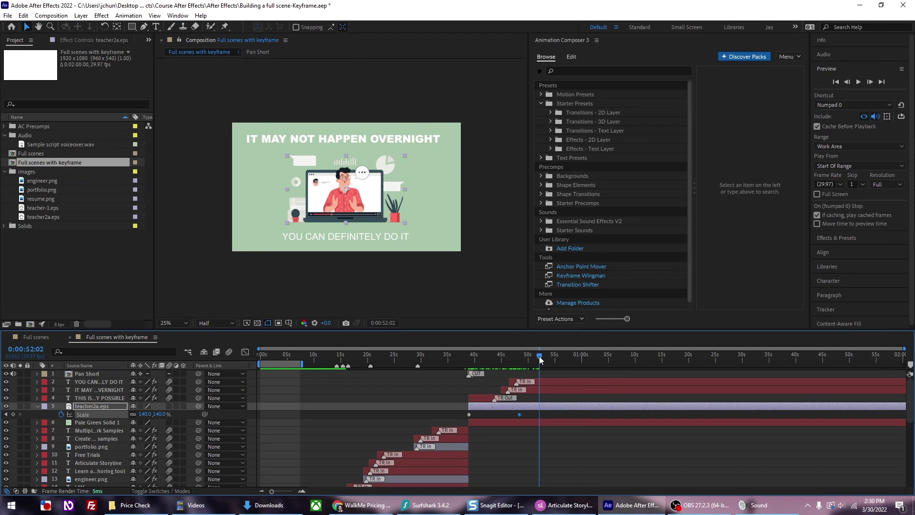
drag(297, 361, 559, 365)
key(space)
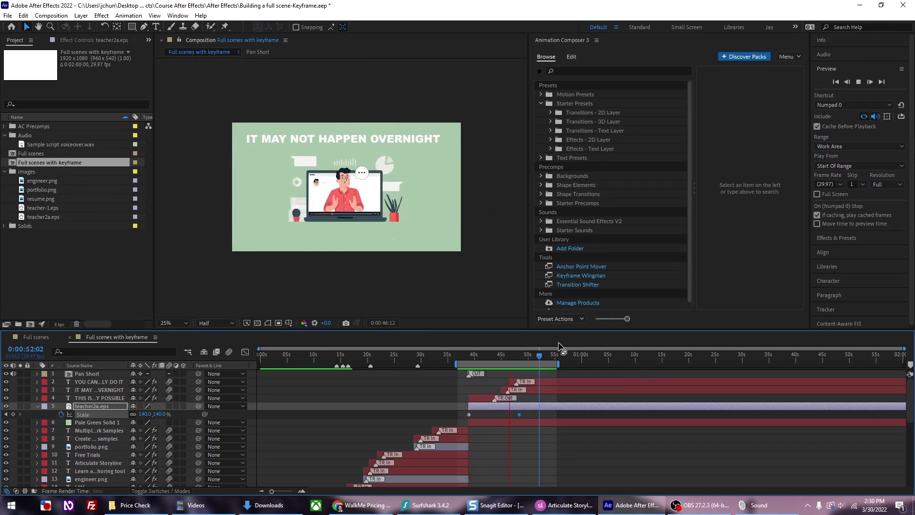
Shorten the work area to end at 0:00:52:02 and preview the closing scene again
key(space)
key(n)
key(space)
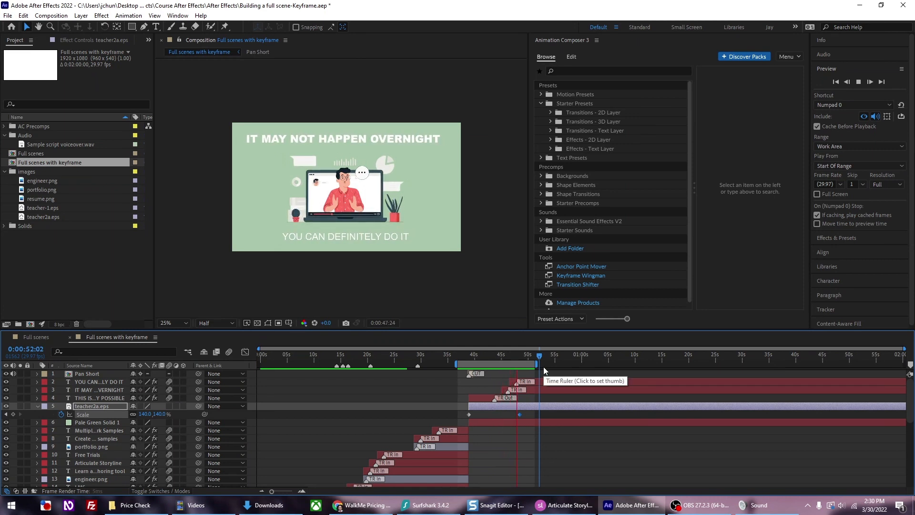
key(space)
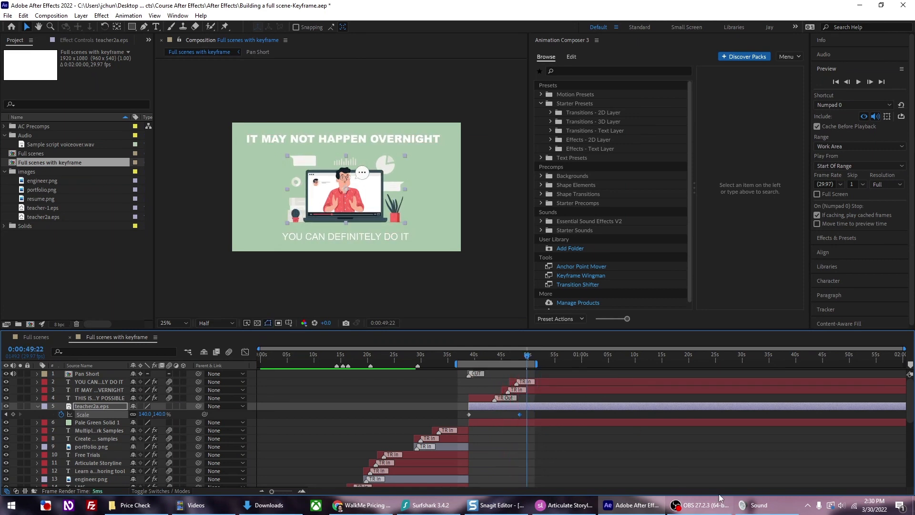